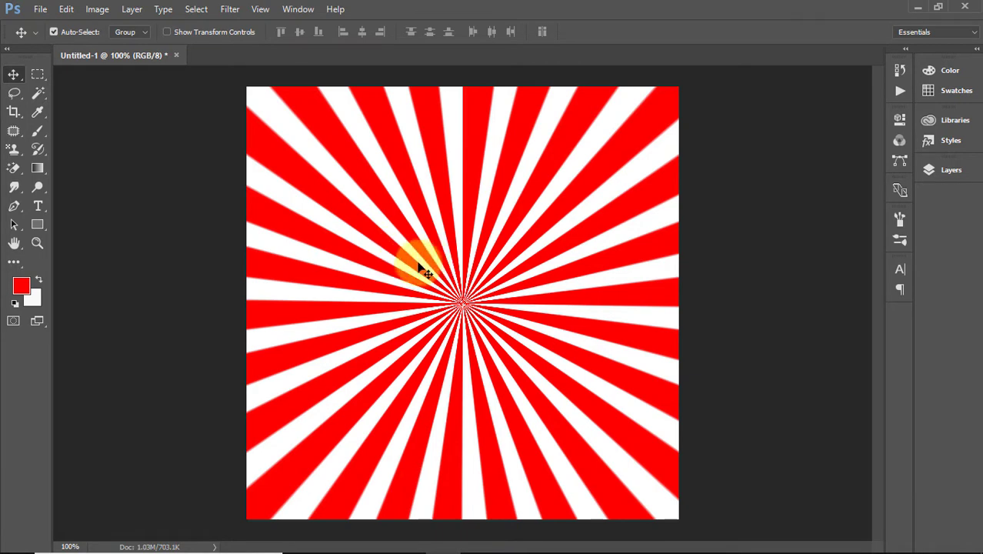
Step: Create a new document named Fast Tech, 600 by 600 pixels, at 72 pixels/inch with a white background
{"action": "left_click", "coordinate": [40, 9]}
{"action": "left_click", "coordinate": [48, 25]}
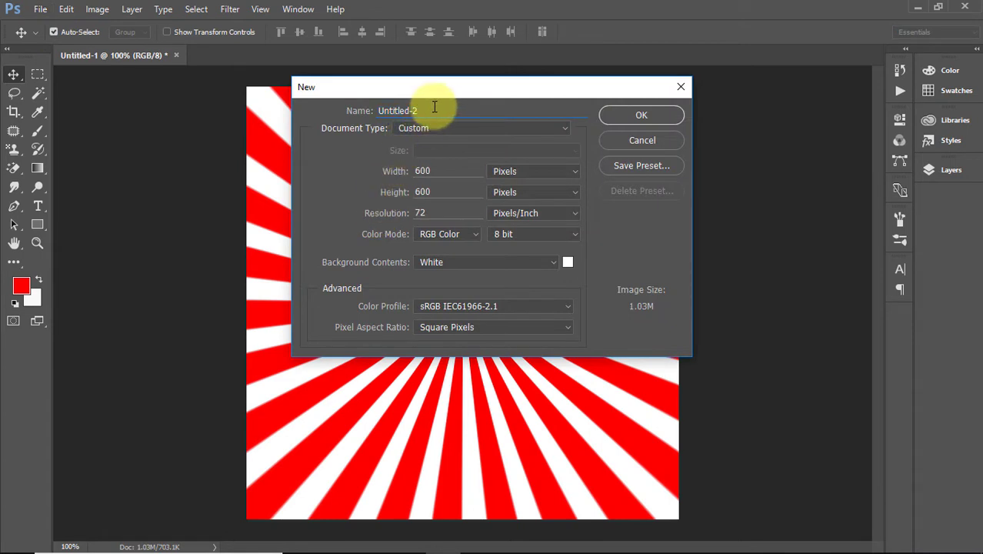
{"action": "double_click", "coordinate": [430, 111]}
{"action": "type", "text": "Fast Tech"}
{"action": "left_click", "coordinate": [554, 170]}
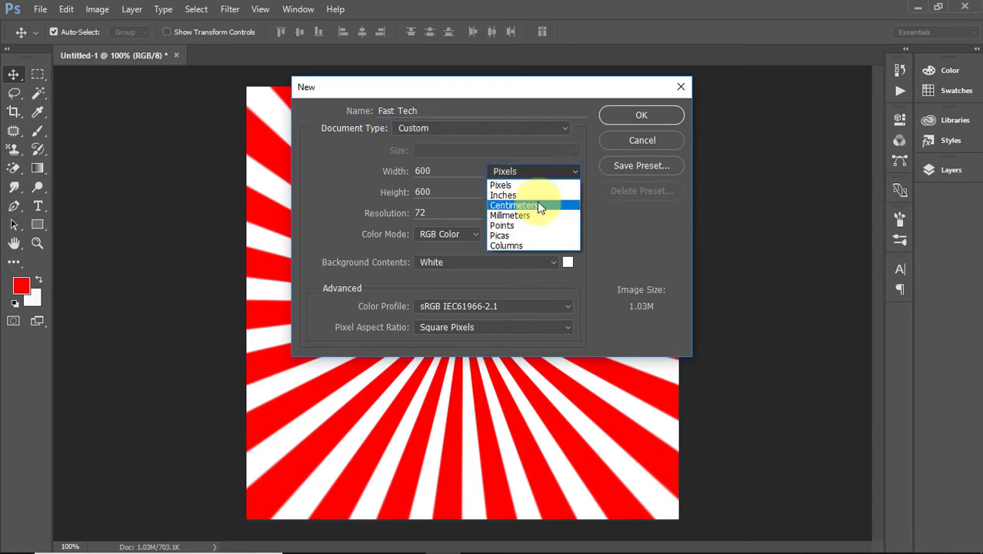
{"action": "left_click", "coordinate": [516, 187]}
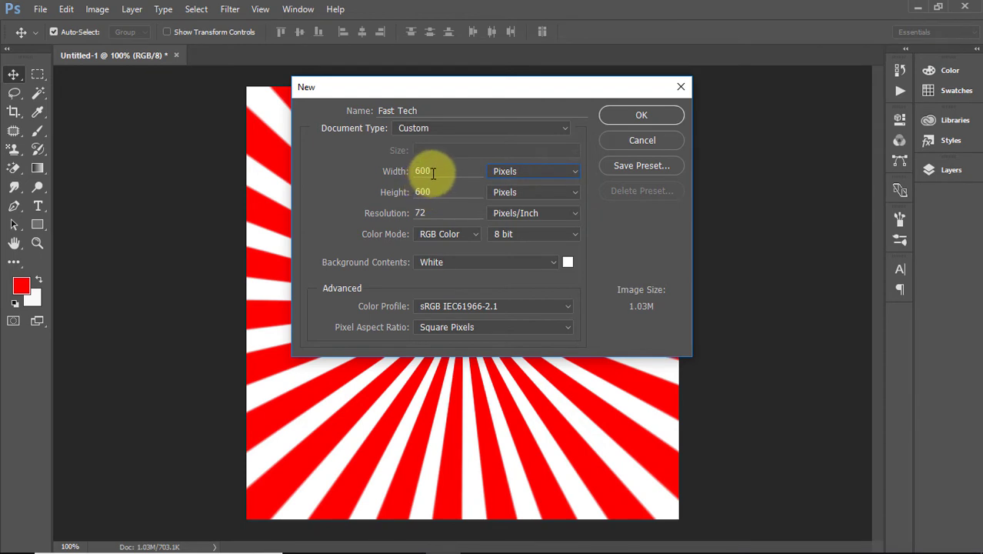
{"action": "left_click", "coordinate": [431, 173]}
{"action": "left_click_drag", "start_coordinate": [431, 173], "coordinate": [362, 171]}
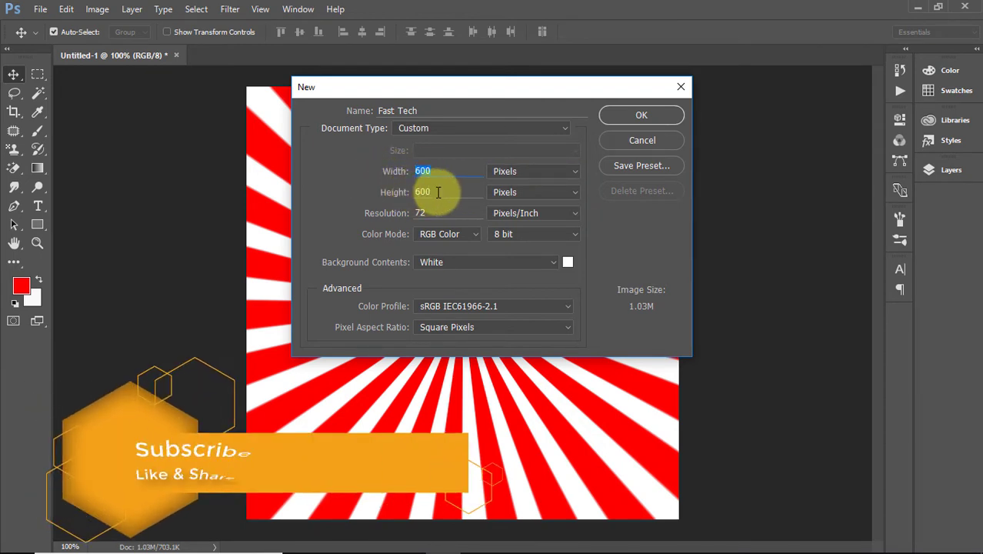
{"action": "left_click_drag", "start_coordinate": [444, 192], "coordinate": [413, 194]}
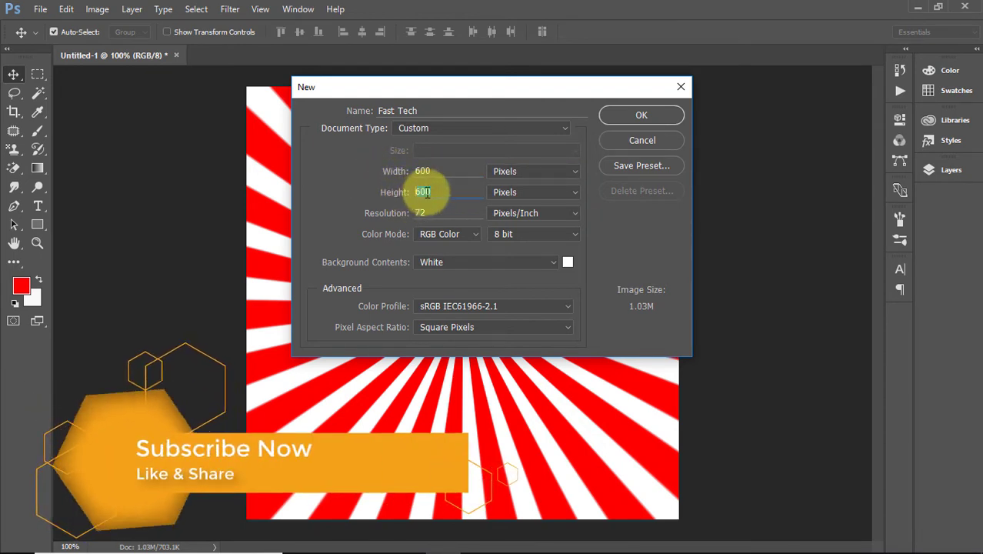
{"action": "left_click_drag", "start_coordinate": [439, 218], "coordinate": [363, 218]}
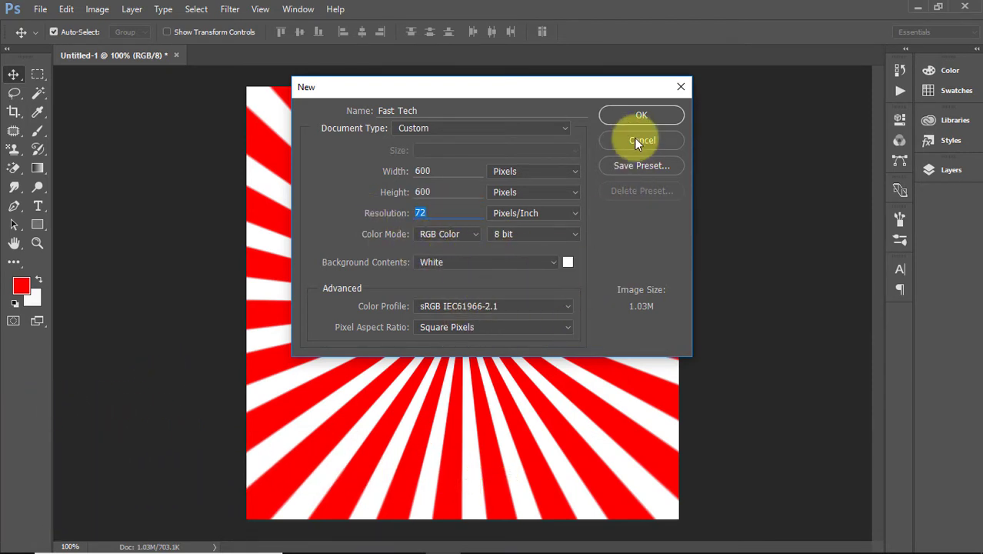
{"action": "left_click", "coordinate": [630, 115]}
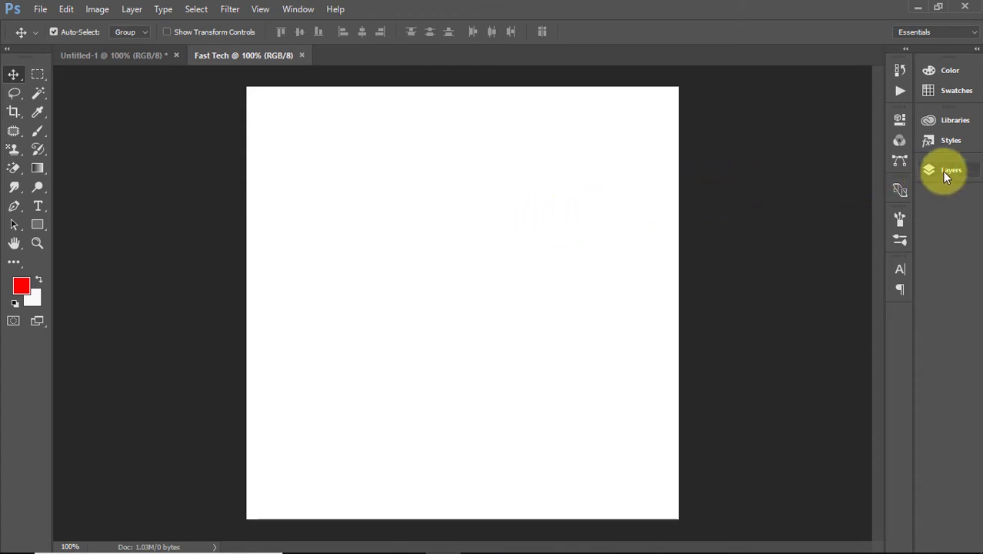
Step: Show the document's layers and add a new empty layer above the background
{"action": "left_click", "coordinate": [293, 13]}
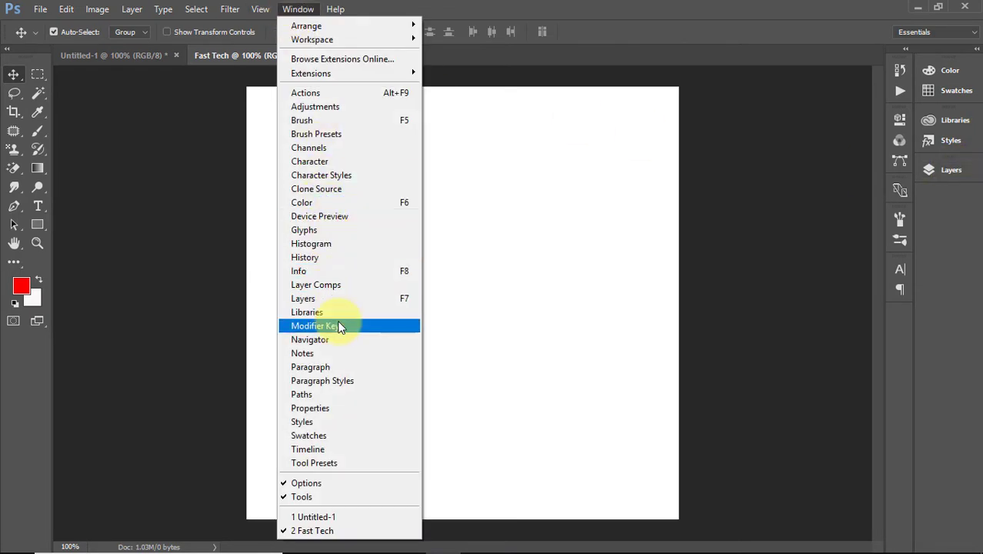
{"action": "left_click", "coordinate": [378, 297]}
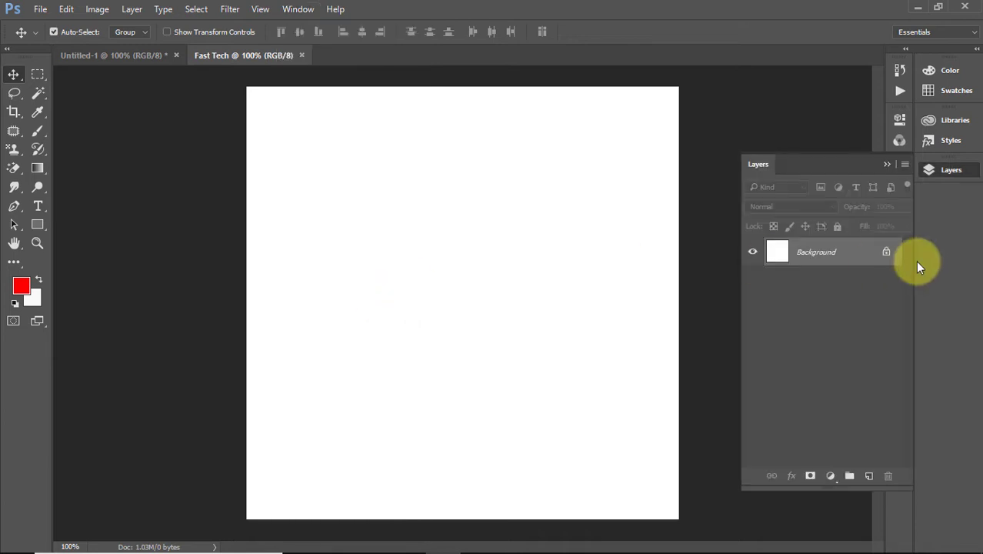
{"action": "left_click", "coordinate": [870, 477]}
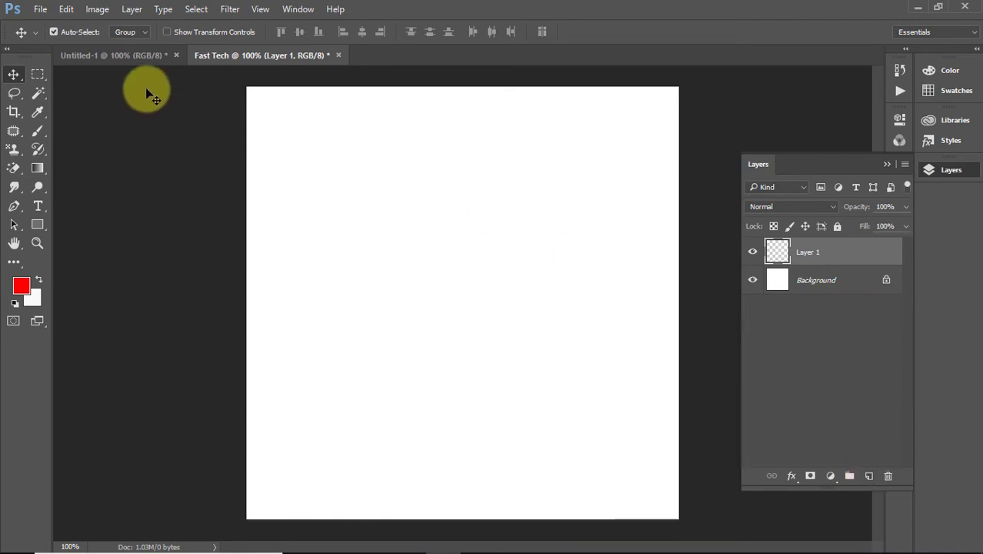
Step: Select a narrow full-height vertical strip near the canvas's left edge on the new layer and fill it with red ff0000
{"action": "left_click", "coordinate": [37, 73]}
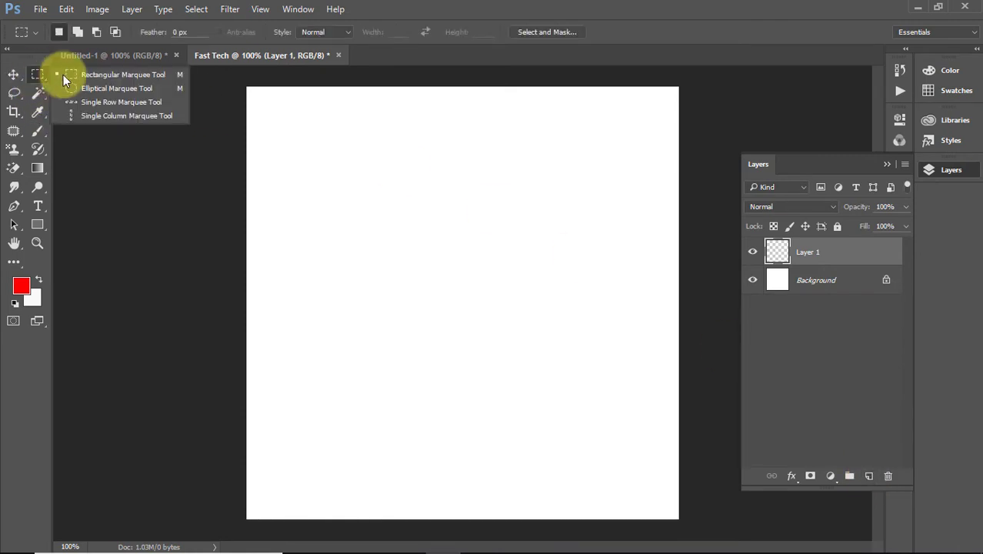
{"action": "left_click", "coordinate": [140, 79]}
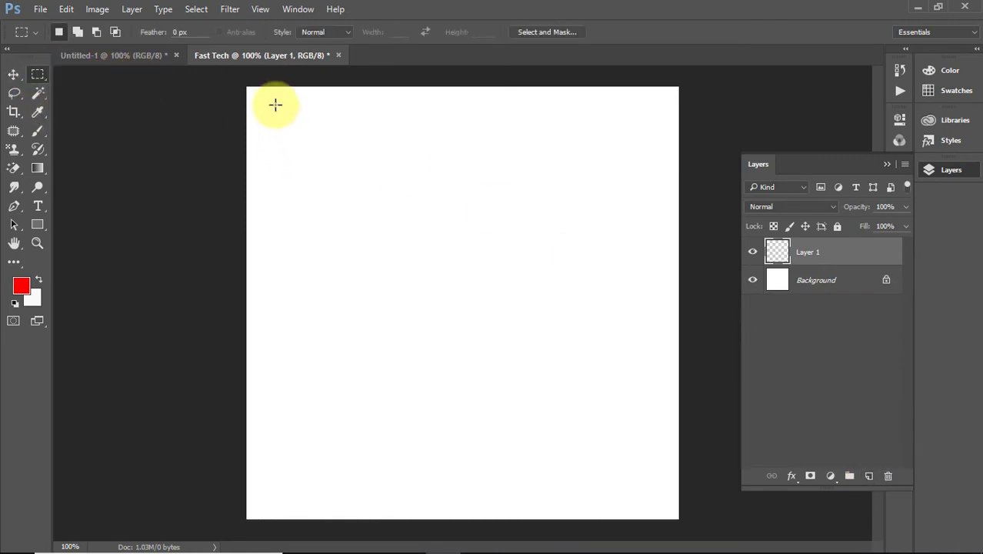
{"action": "left_click_drag", "start_coordinate": [257, 89], "coordinate": [265, 529]}
{"action": "right_click", "coordinate": [264, 529]}
{"action": "left_click", "coordinate": [264, 293]}
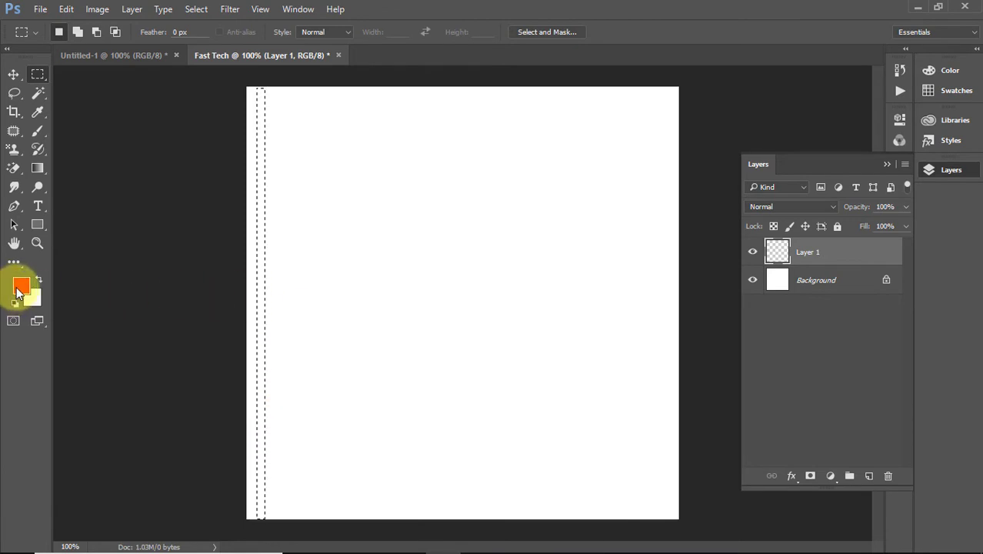
{"action": "left_click", "coordinate": [21, 288]}
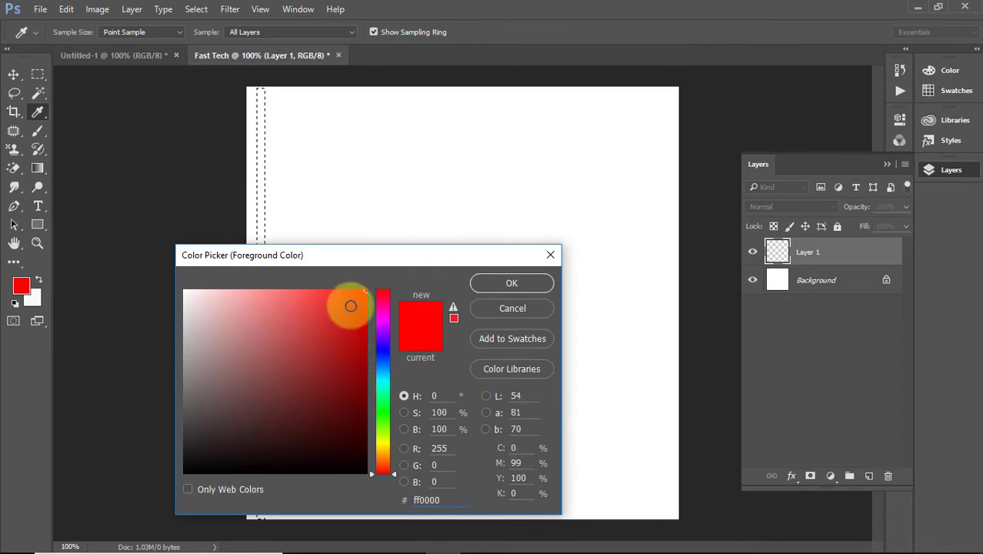
{"action": "left_click", "coordinate": [512, 284]}
{"action": "key", "text": "m"}
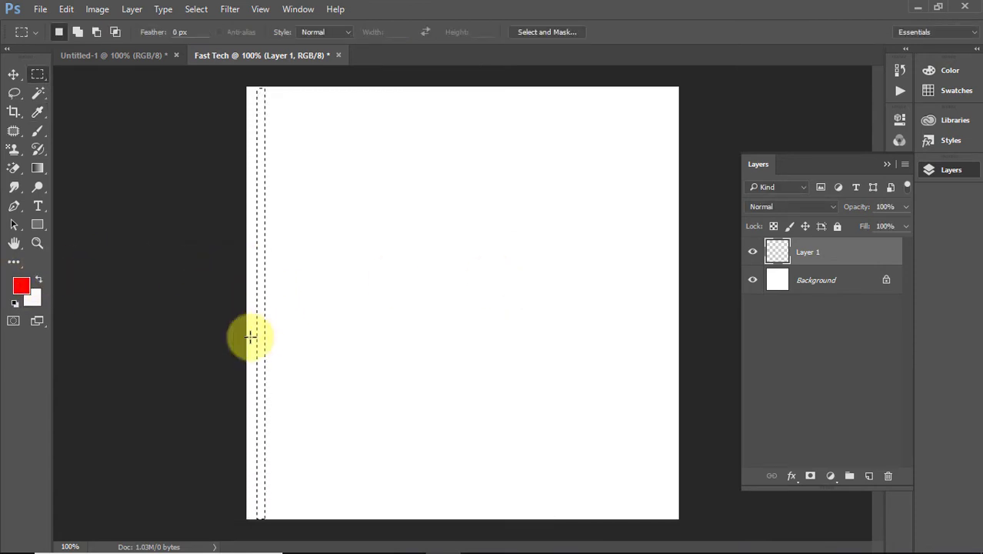
{"action": "key", "text": "alt+BackSpace"}
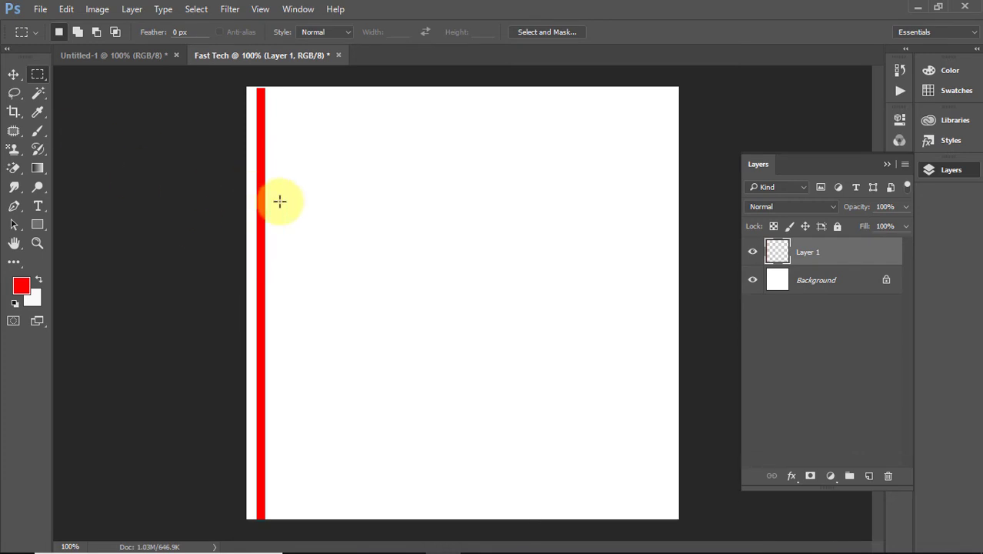
Step: Duplicate the red stripe into four evenly spaced stripes, and copy that group alongside to make eight
{"action": "left_click", "coordinate": [13, 75]}
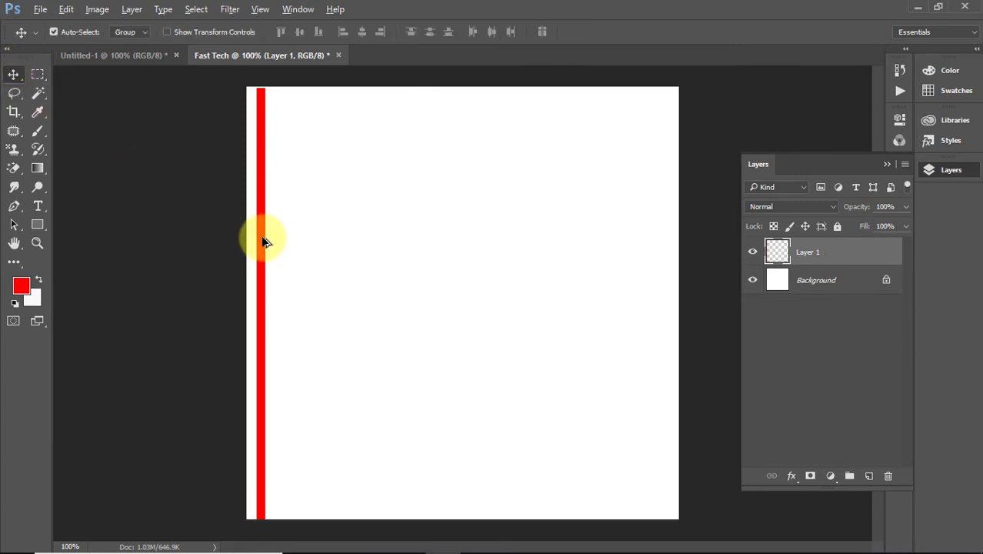
{"action": "left_click_drag", "start_coordinate": [262, 242], "coordinate": [312, 247]}
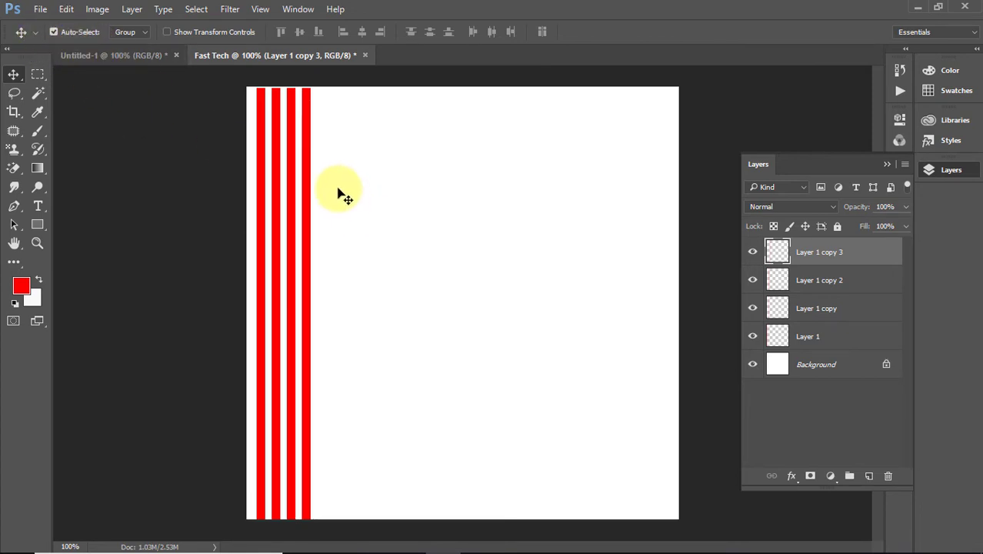
{"action": "left_click_drag", "start_coordinate": [339, 188], "coordinate": [253, 266]}
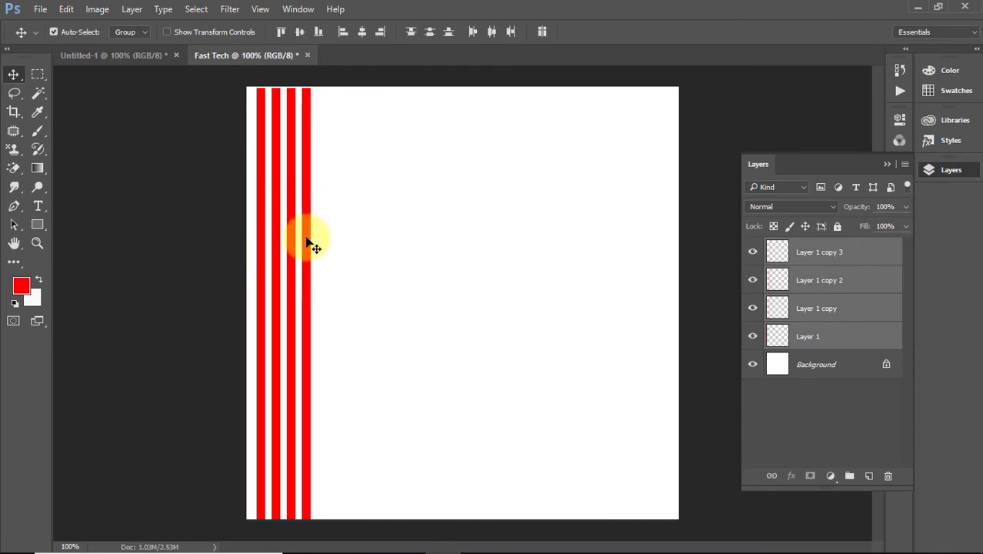
{"action": "left_click_drag", "start_coordinate": [311, 243], "coordinate": [373, 243]}
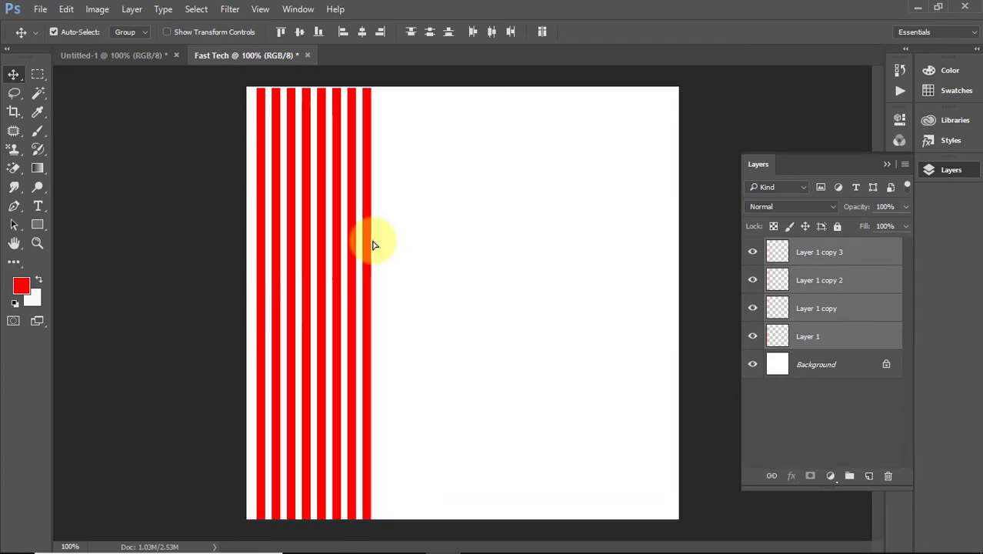
{"action": "left_click", "coordinate": [252, 211]}
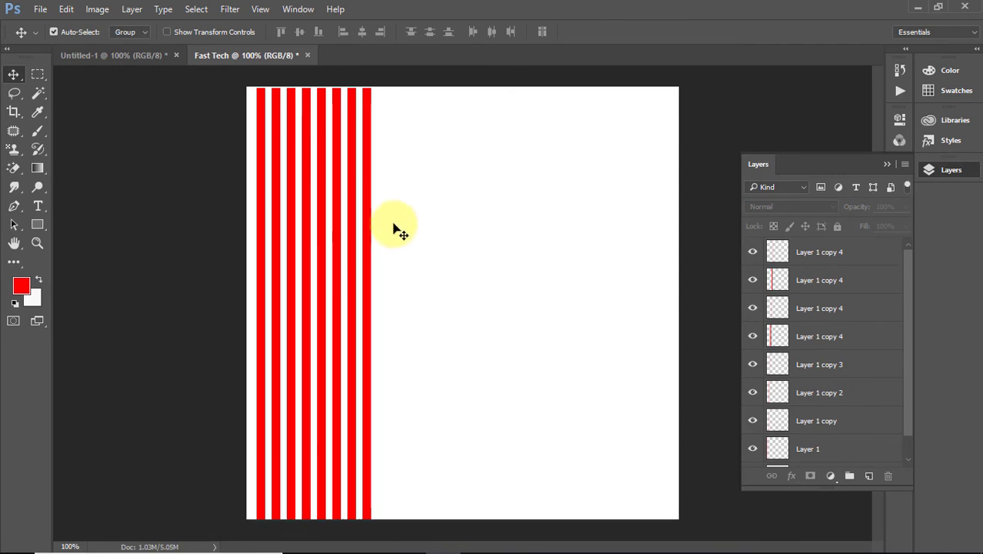
Step: Copy groups of the red stripes rightward with the same spacing until they cover the whole canvas width
{"action": "left_click_drag", "start_coordinate": [396, 198], "coordinate": [247, 267]}
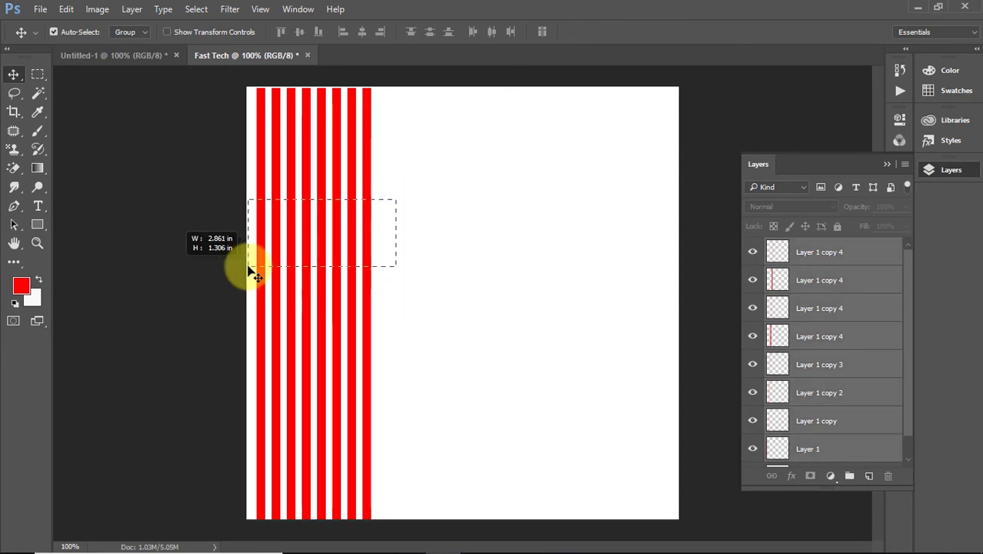
{"action": "left_click_drag", "start_coordinate": [248, 266], "coordinate": [410, 263]}
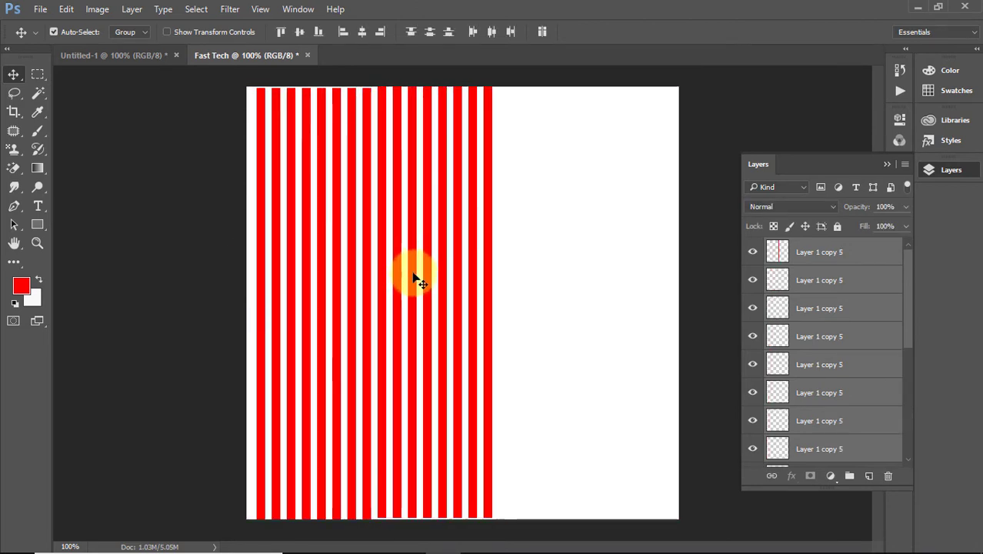
{"action": "left_click_drag", "start_coordinate": [528, 211], "coordinate": [363, 334]}
{"action": "left_click_drag", "start_coordinate": [367, 263], "coordinate": [500, 257]}
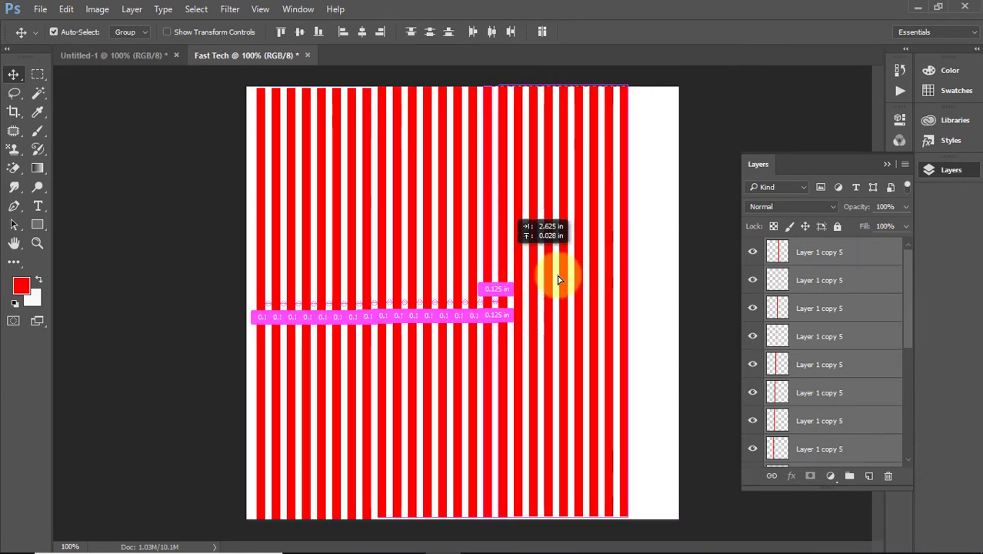
{"action": "left_click_drag", "start_coordinate": [653, 251], "coordinate": [637, 272]}
{"action": "left_click", "coordinate": [656, 344]}
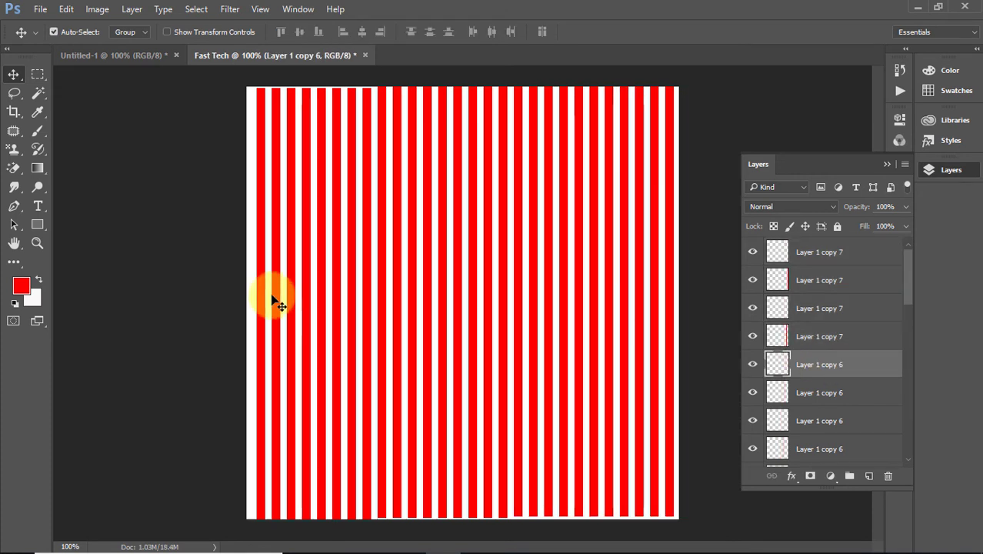
Step: Select all the stripe layers and align their top edges
{"action": "left_click_drag", "start_coordinate": [252, 259], "coordinate": [687, 291]}
{"action": "scroll", "coordinate": [875, 338], "scroll_direction": "down", "scroll_amount": 1}
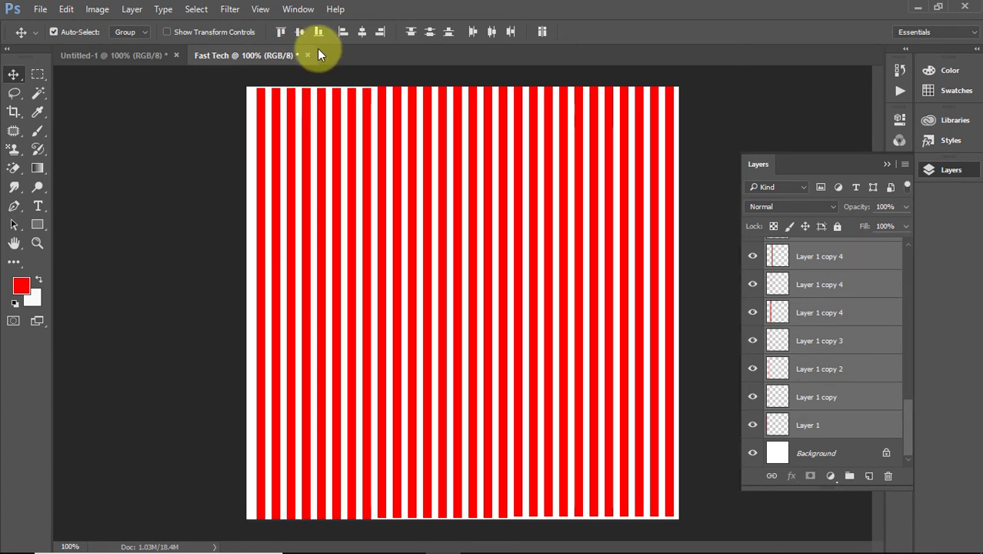
{"action": "left_click", "coordinate": [284, 29]}
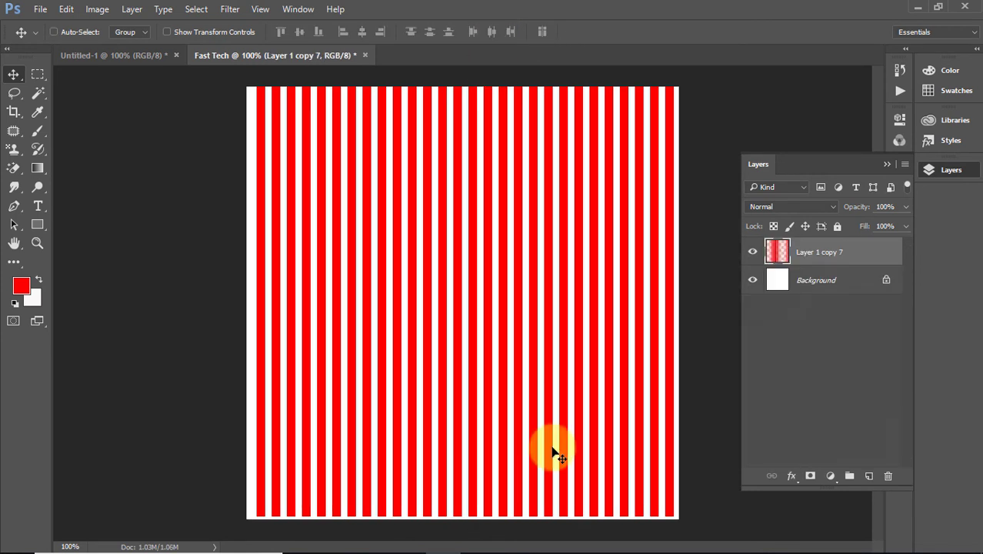
Step: Undo the layer merge and merge all the selected stripe layers into a single layer again
{"action": "key", "text": "ctrl+z"}
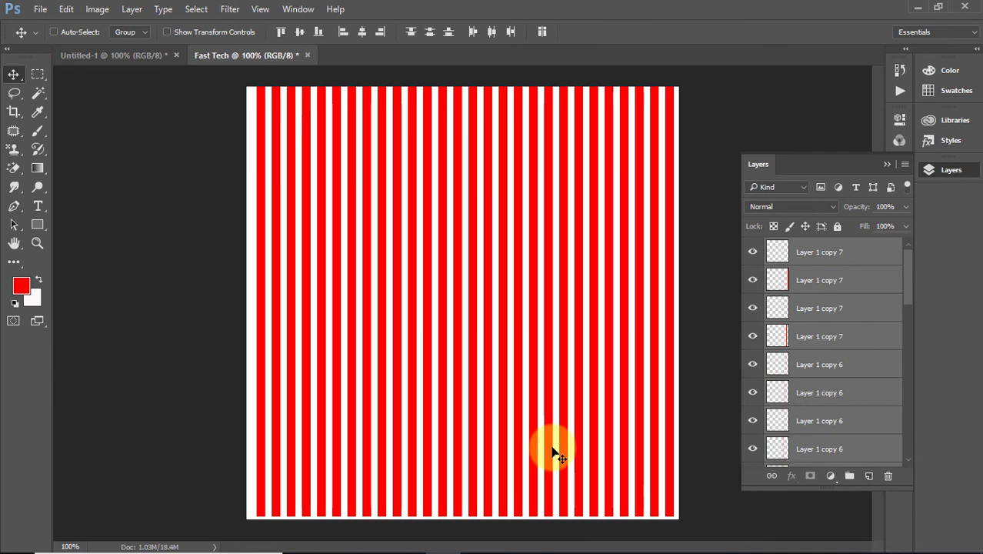
{"action": "mouse_move", "coordinate": [556, 456]}
{"action": "left_mouse_down"}
{"action": "mouse_move", "coordinate": [537, 428]}
{"action": "mouse_move", "coordinate": [578, 467]}
{"action": "mouse_move", "coordinate": [571, 461]}
{"action": "left_mouse_up"}
{"action": "key", "text": "ctrl+e"}
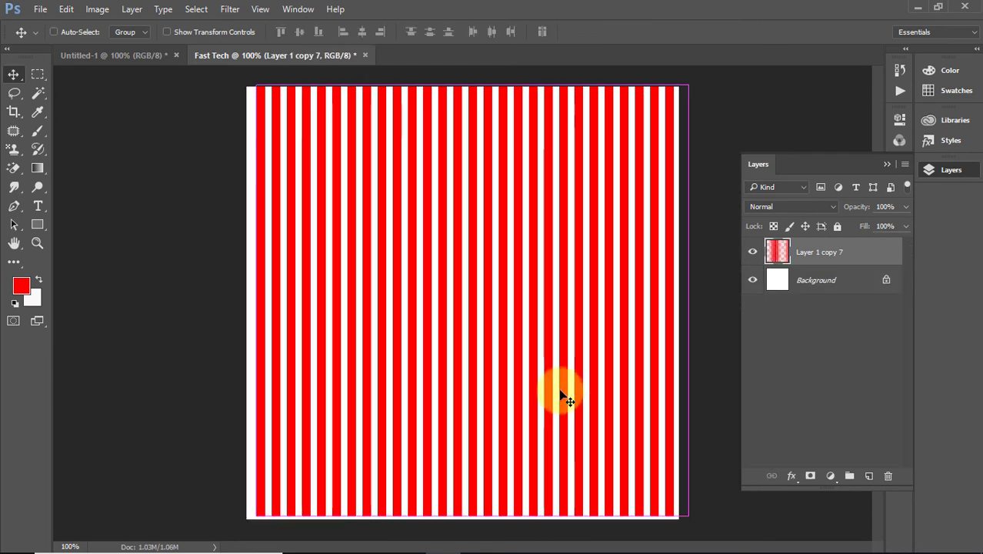
Step: Stretch the merged stripes with Free Transform to 102.00% width and 107.86% height, extending them past the canvas's upper and lower edges
{"action": "key", "text": "ctrl+t"}
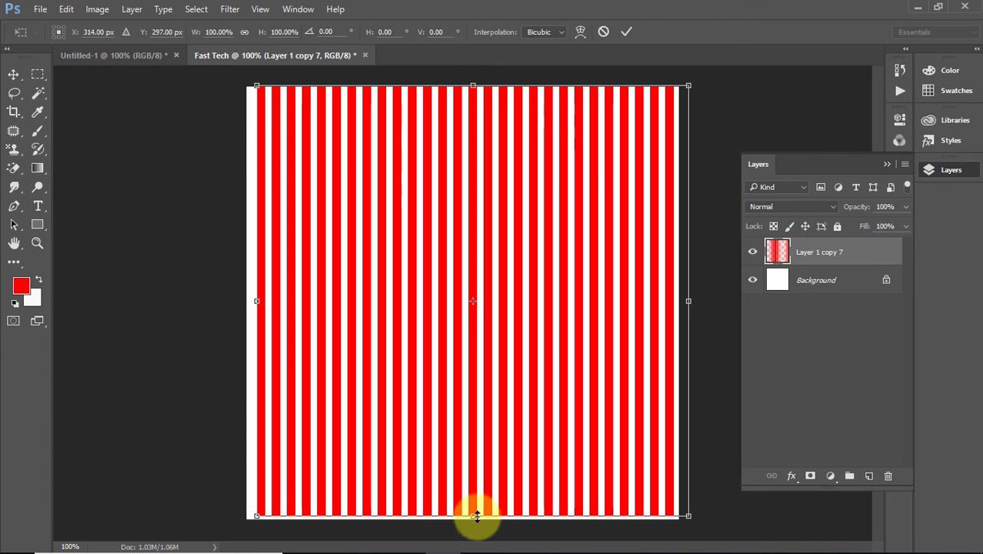
{"action": "mouse_move", "coordinate": [477, 517]}
{"action": "left_mouse_down"}
{"action": "mouse_move", "coordinate": [479, 544]}
{"action": "mouse_move", "coordinate": [479, 534]}
{"action": "left_mouse_up"}
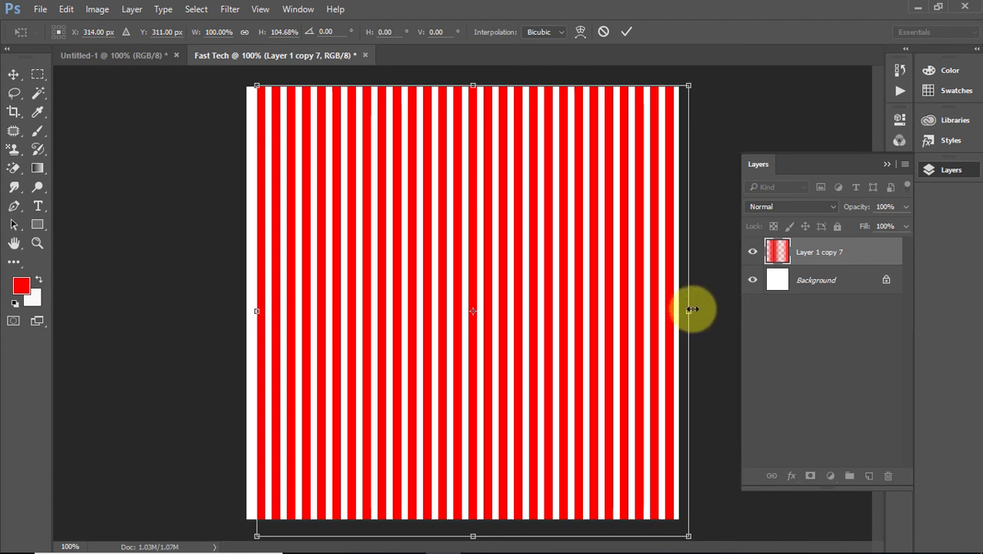
{"action": "left_click_drag", "start_coordinate": [693, 311], "coordinate": [697, 324]}
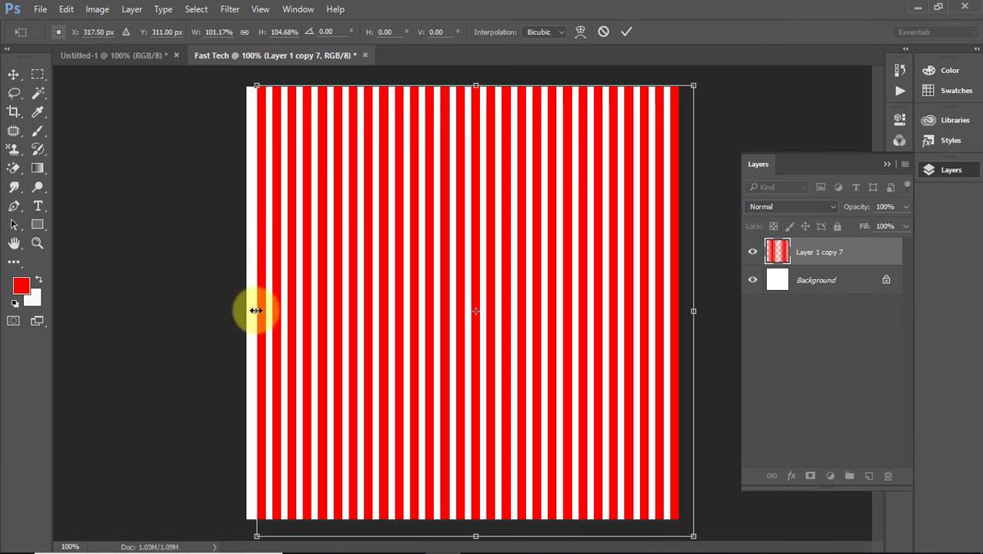
{"action": "left_click_drag", "start_coordinate": [255, 310], "coordinate": [252, 317]}
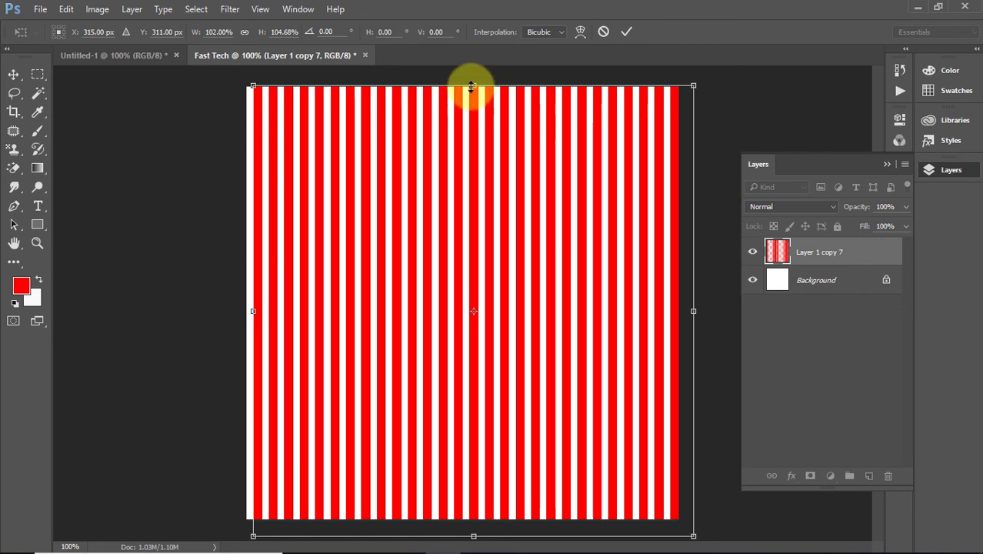
{"action": "left_click_drag", "start_coordinate": [472, 85], "coordinate": [471, 73]}
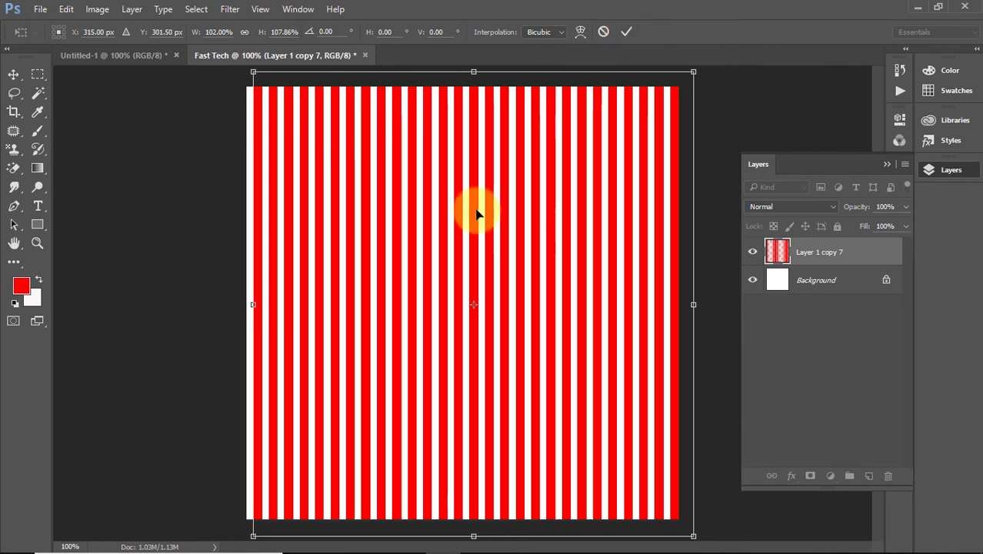
{"action": "key", "text": "Return"}
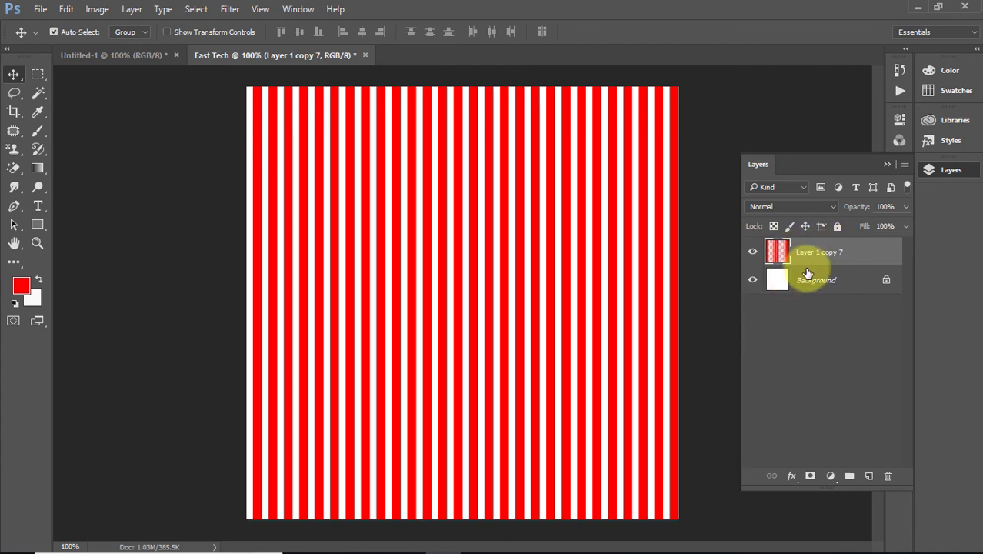
Step: Merge the stripes into the background layer and apply the Polar Coordinates filter with Rectangular to Polar
{"action": "key", "text": "ctrl+e"}
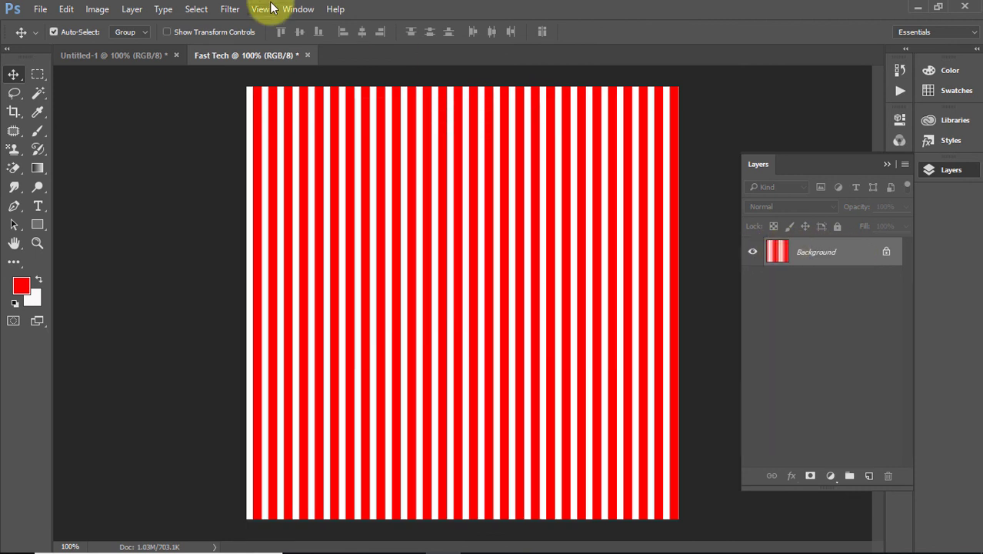
{"action": "left_click", "coordinate": [237, 12]}
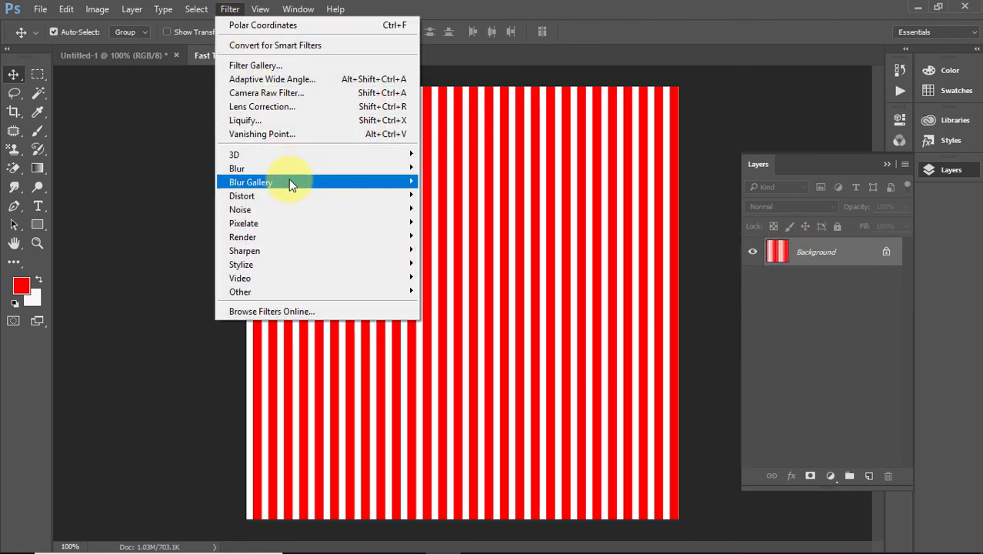
{"action": "mouse_move", "coordinate": [299, 196]}
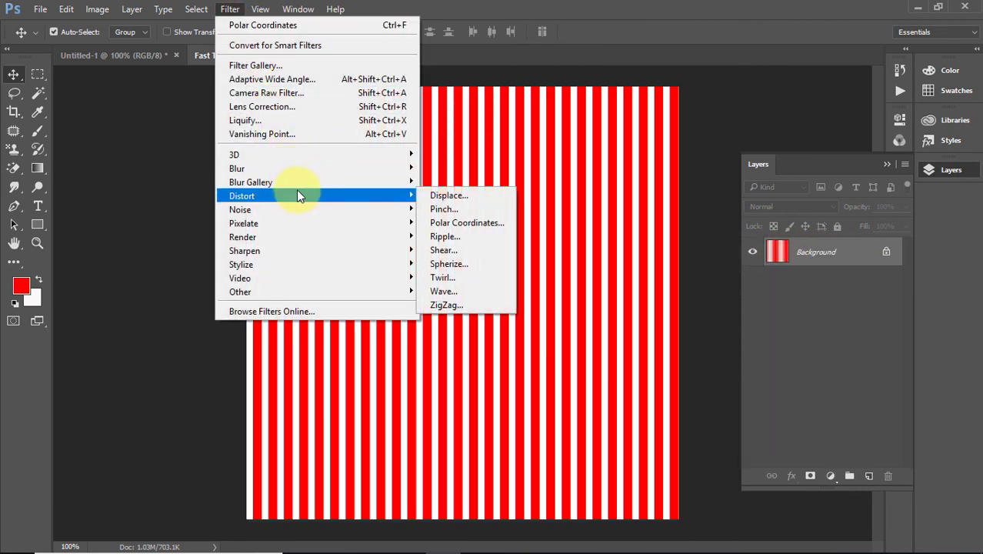
{"action": "left_click", "coordinate": [468, 225]}
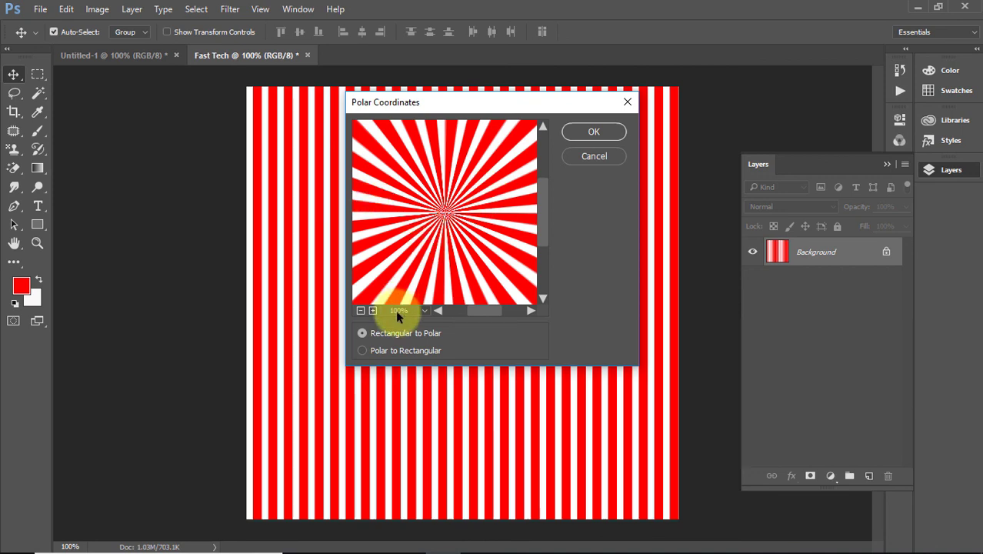
{"action": "left_click", "coordinate": [588, 135]}
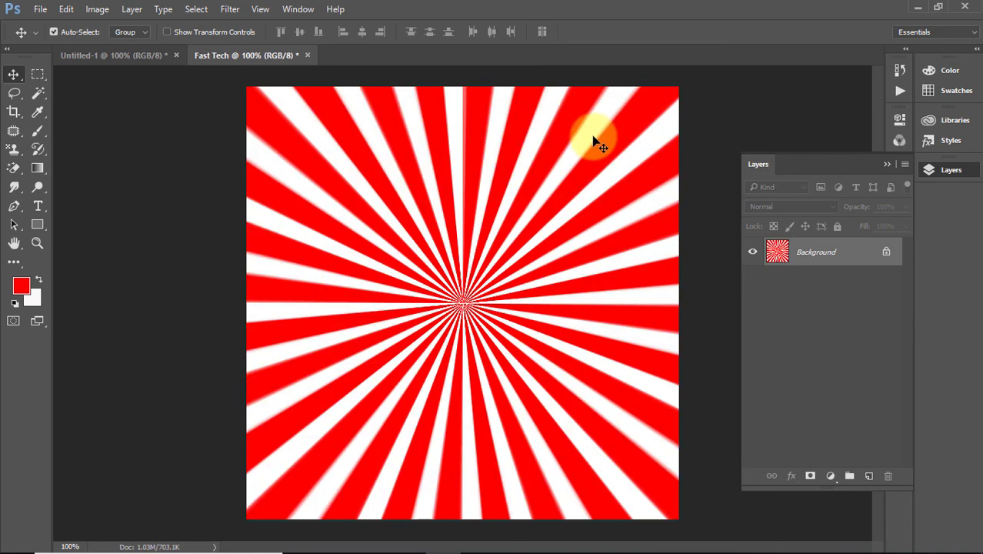